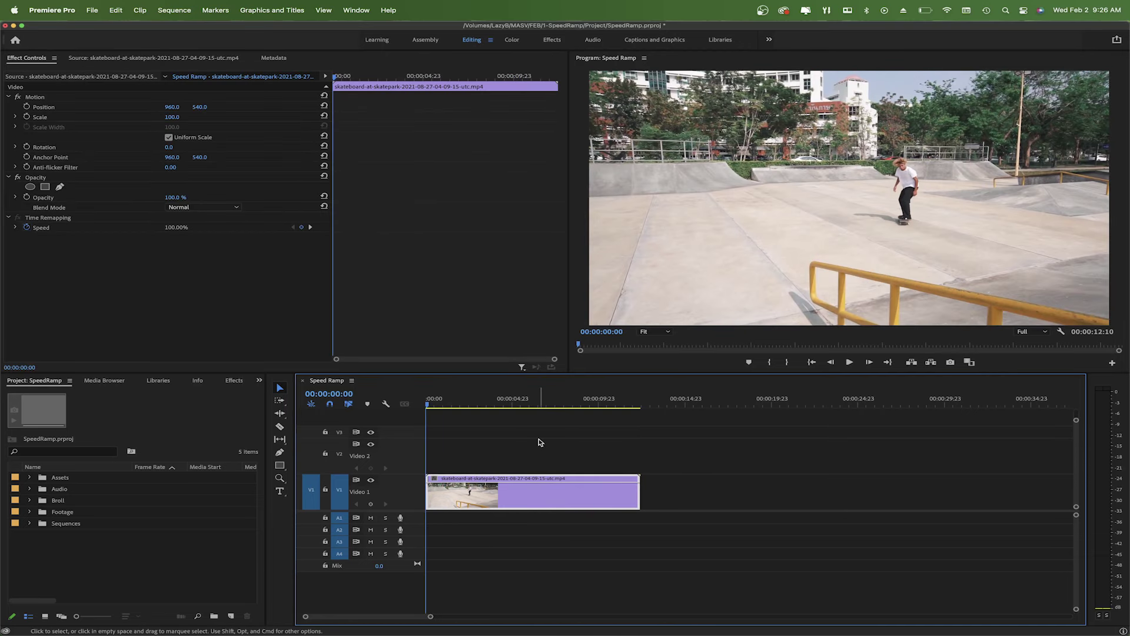
- Retime the skateboard clip with Speed/Duration, trying durations of 00:00:01:06 and 00:00:24:21, and play the result
{"action": "right_click", "coordinate": [504, 484]}
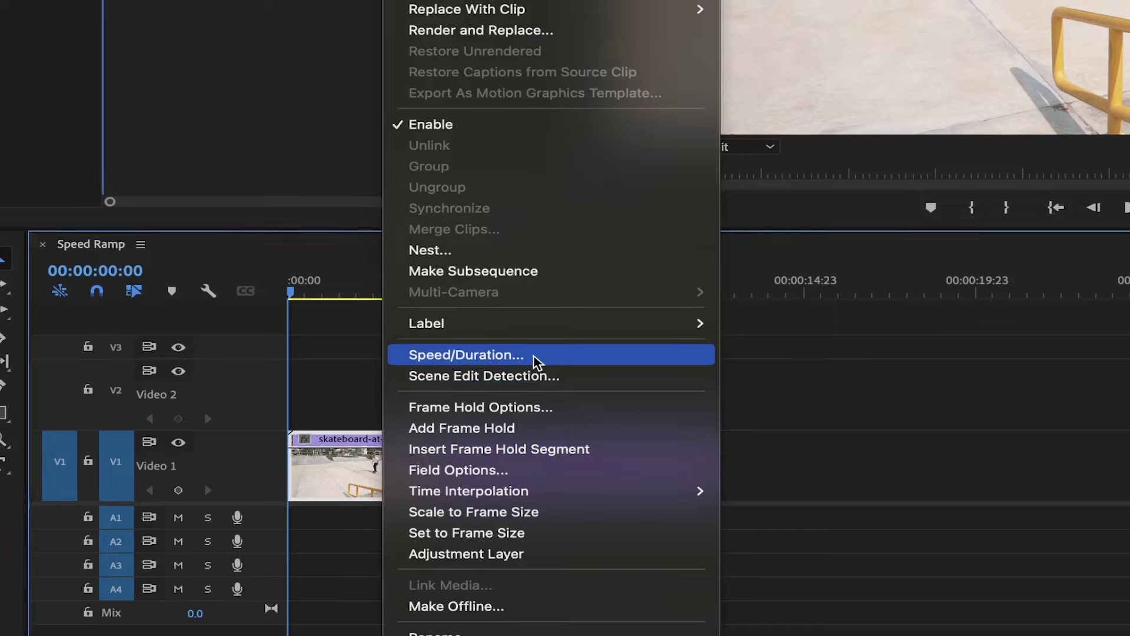
{"action": "left_click", "coordinate": [438, 360]}
{"action": "left_click", "coordinate": [551, 386]}
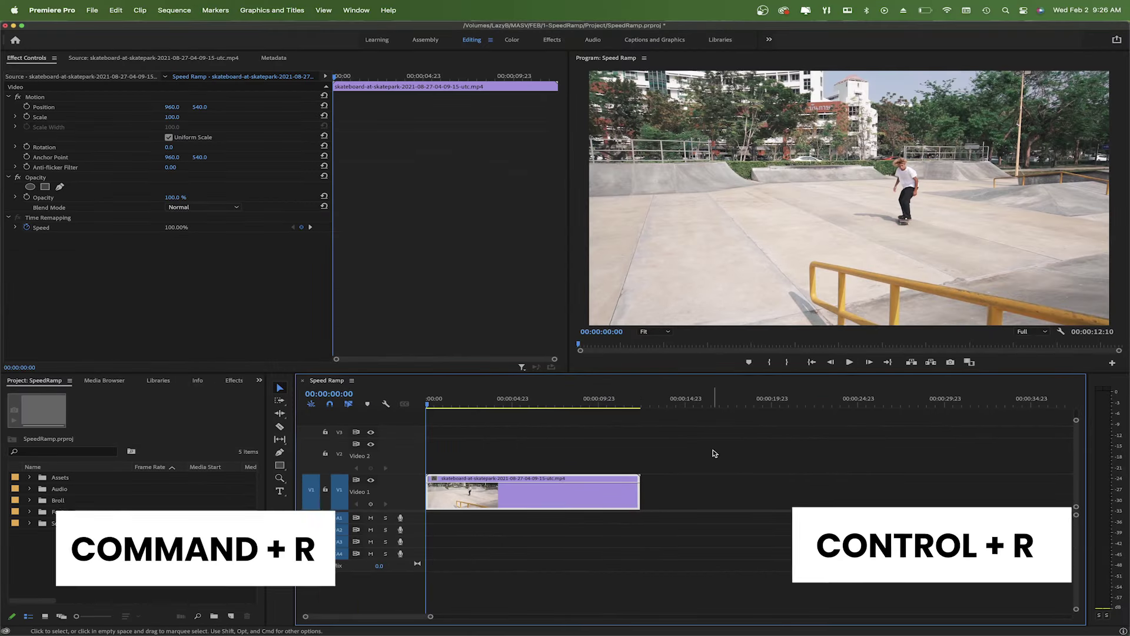
{"action": "key", "text": "super+r"}
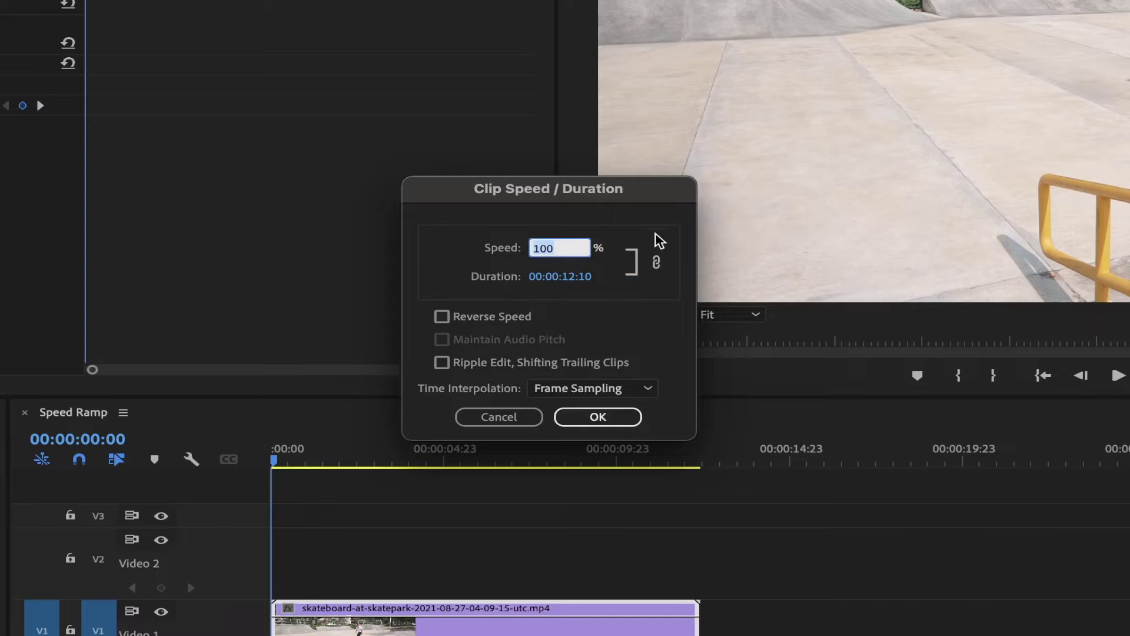
{"action": "left_click", "coordinate": [598, 417]}
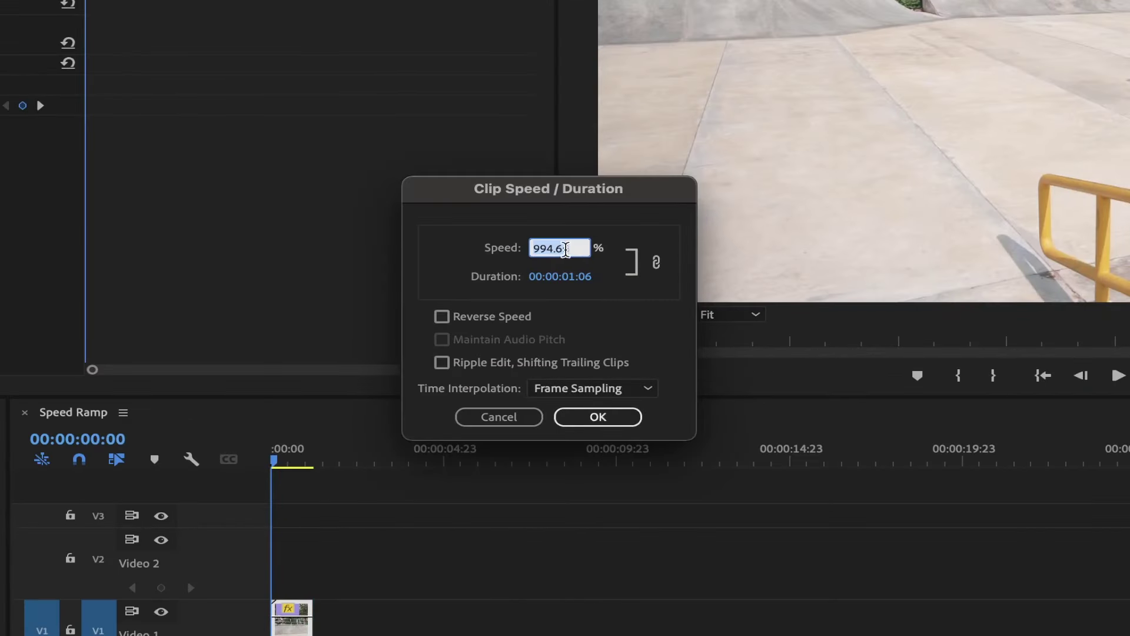
{"action": "left_click", "coordinate": [597, 417]}
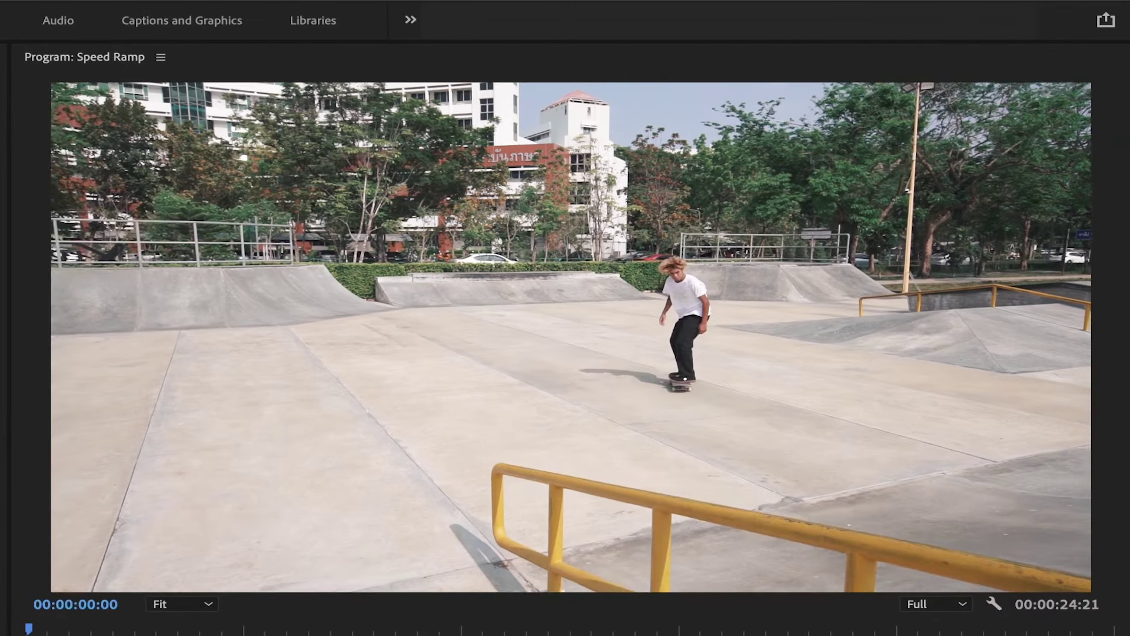
{"action": "key", "text": "space"}
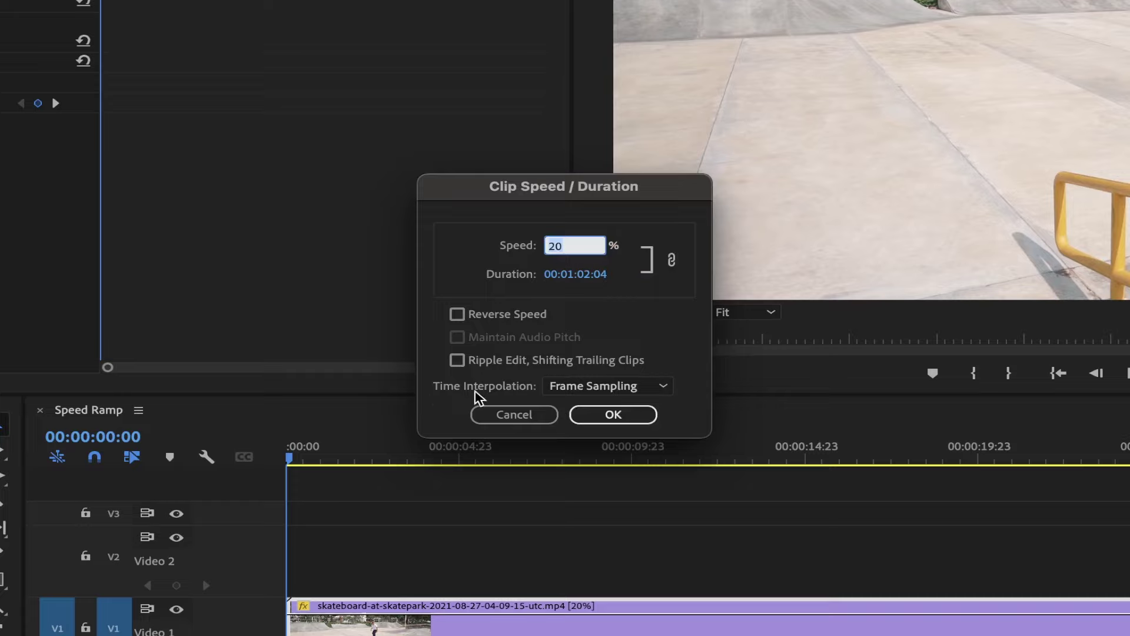
- Set the 20% speed clip's time interpolation to Optical Flow and open the sequence settings
{"action": "left_click", "coordinate": [614, 390]}
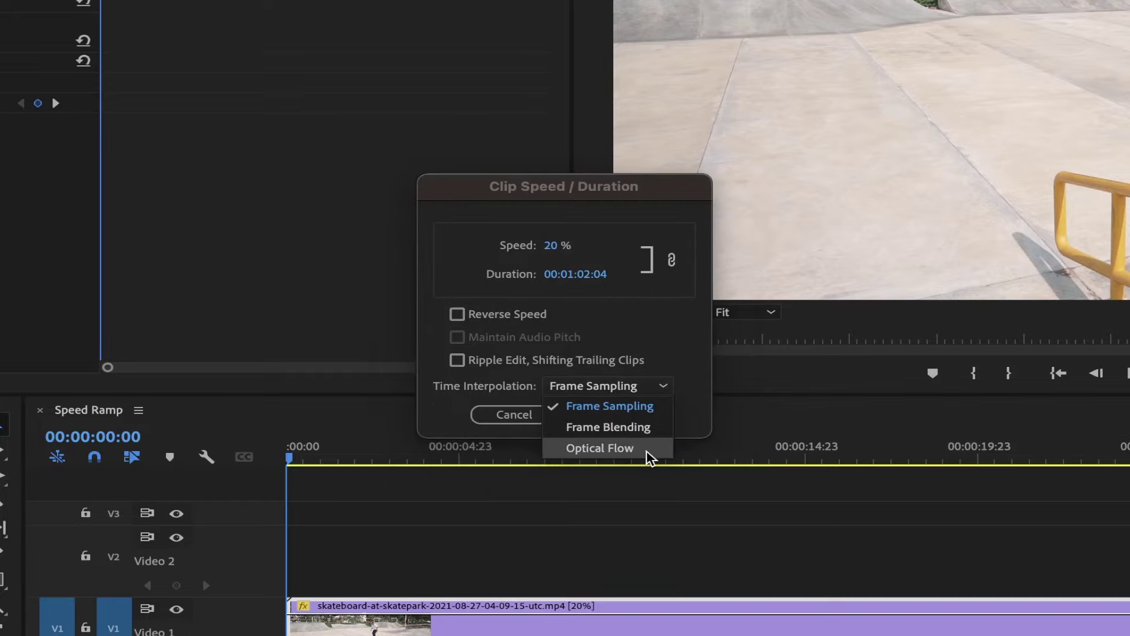
{"action": "left_click", "coordinate": [600, 448]}
{"action": "left_click", "coordinate": [626, 419]}
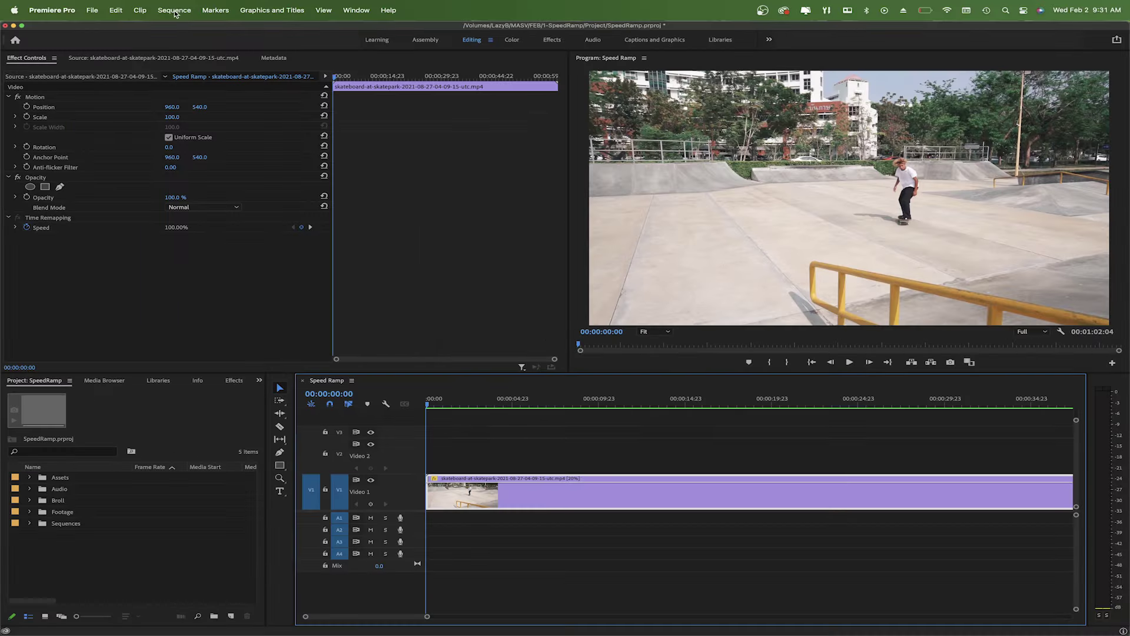
{"action": "left_click", "coordinate": [174, 11]}
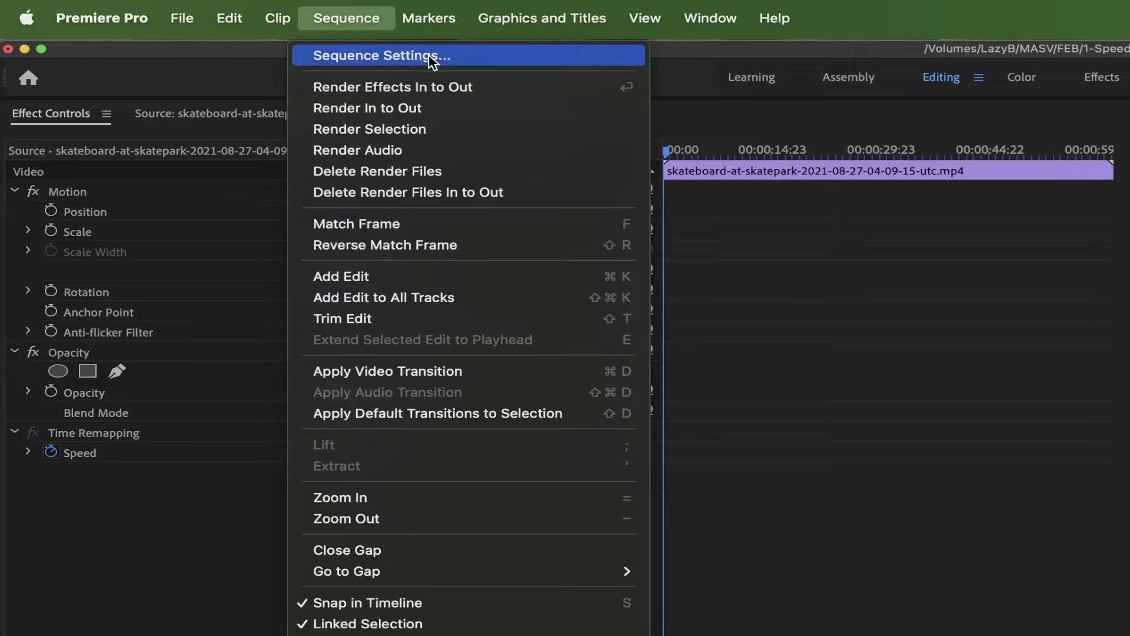
{"action": "left_click", "coordinate": [430, 55]}
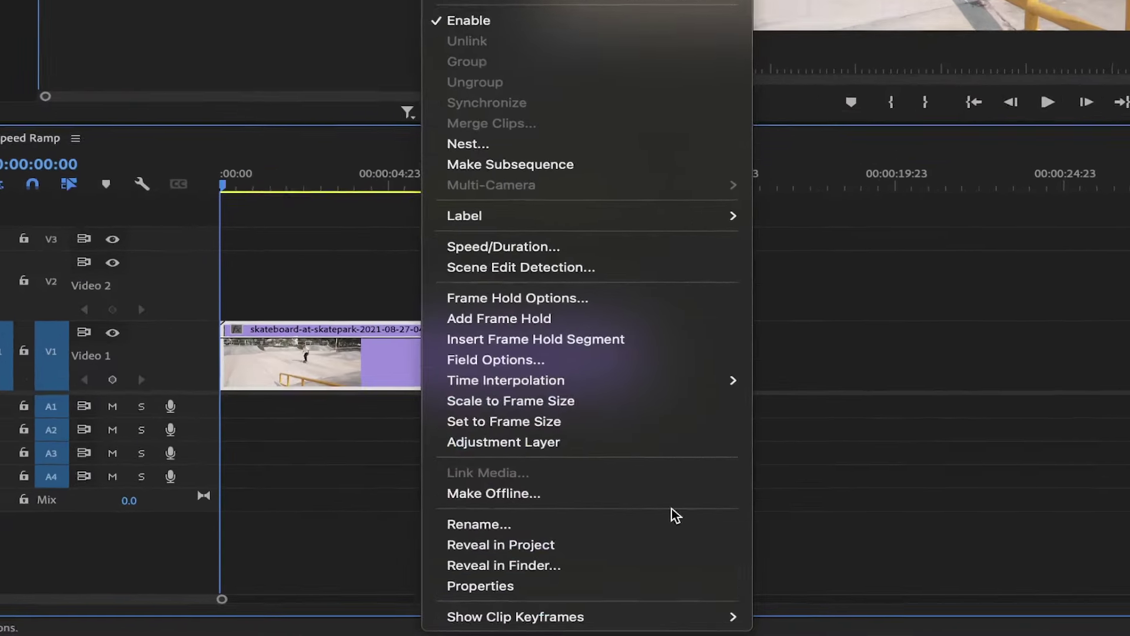
- Show the Time Remapping speed keyframes on the skateboard clip in the timeline
{"action": "mouse_move", "coordinate": [605, 620]}
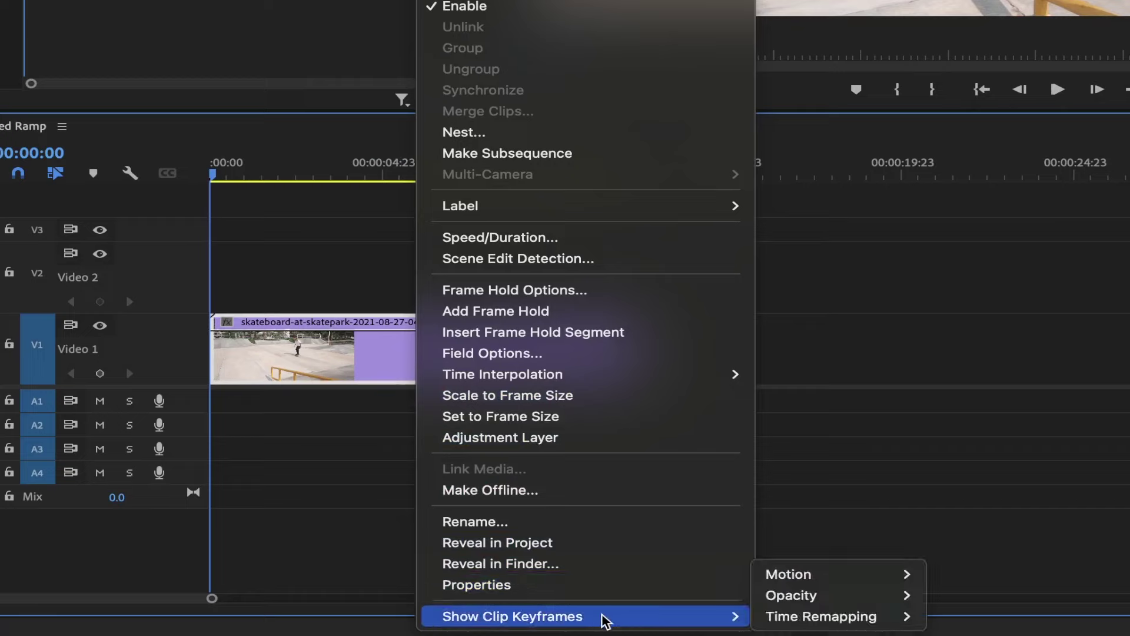
{"action": "mouse_move", "coordinate": [867, 617]}
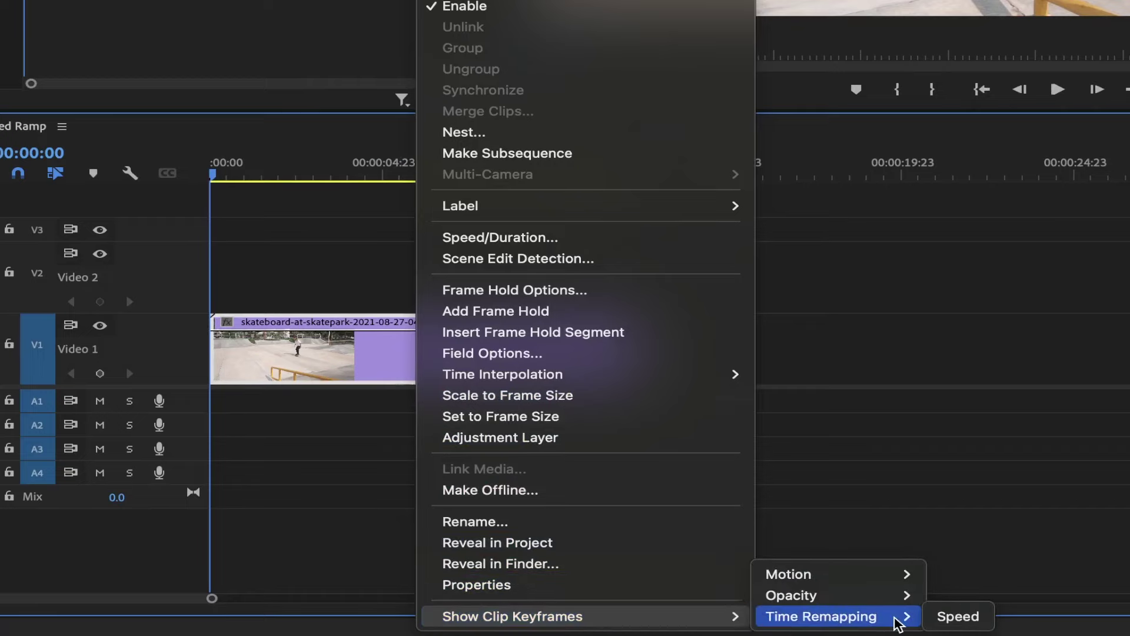
{"action": "left_click", "coordinate": [958, 617]}
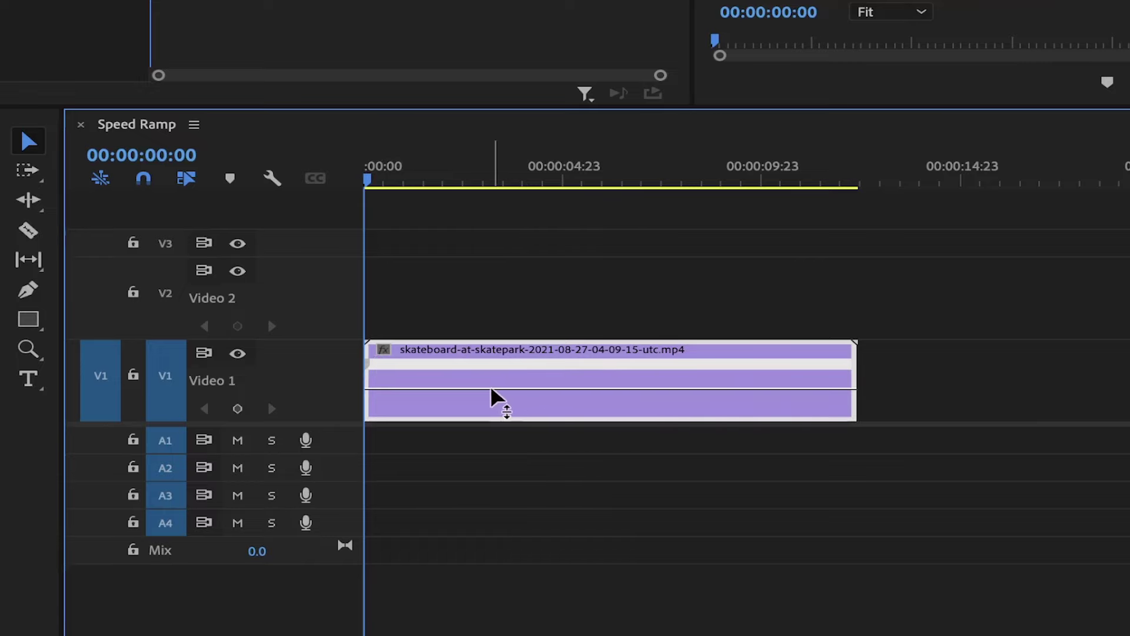
{"action": "mouse_move", "coordinate": [492, 399]}
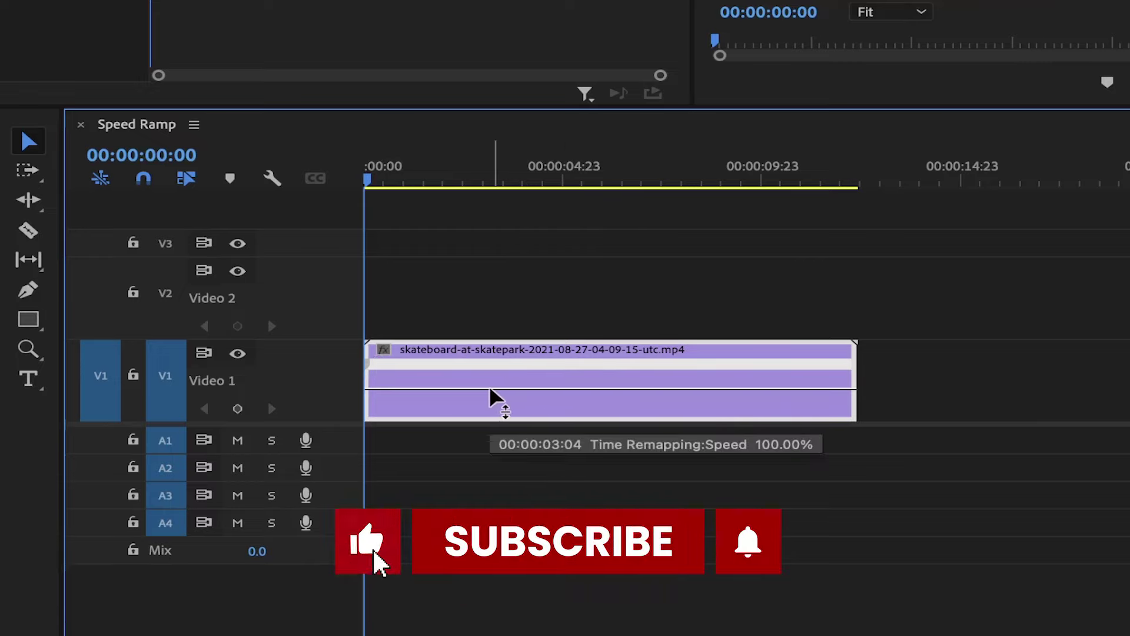
{"action": "left_click_drag", "start_coordinate": [493, 398], "coordinate": [492, 388]}
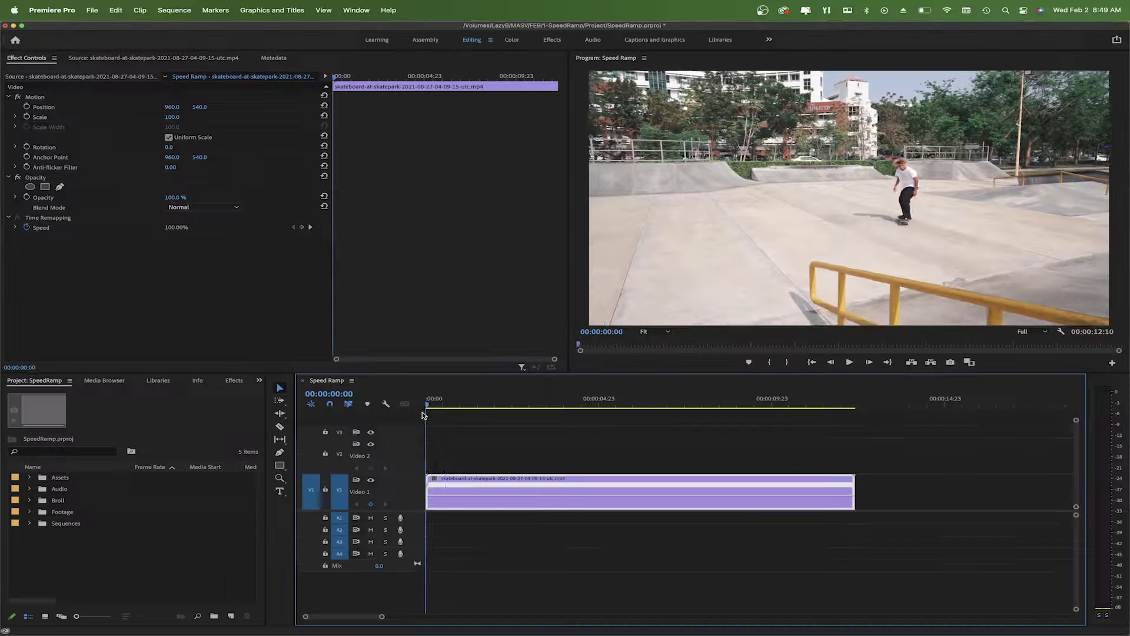
- Add a speed keyframe on the skateboard clip at about 00:00:04:08
{"action": "left_click_drag", "start_coordinate": [368, 177], "coordinate": [606, 177]}
{"action": "left_click_drag", "start_coordinate": [636, 395], "coordinate": [577, 413]}
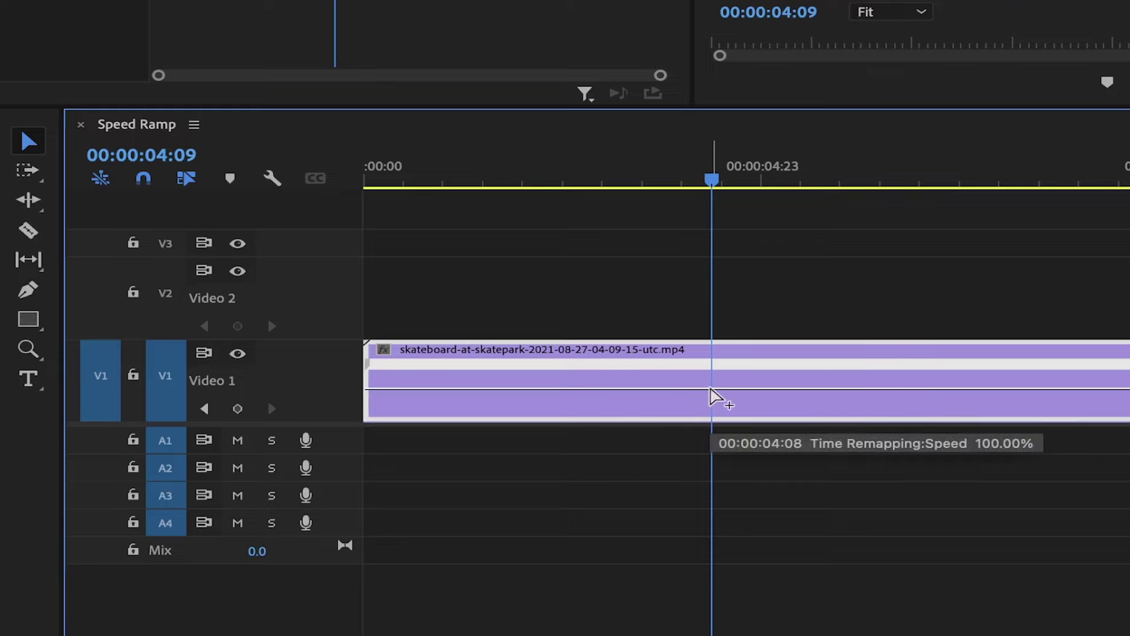
{"action": "left_click", "coordinate": [710, 389], "text": "ctrl"}
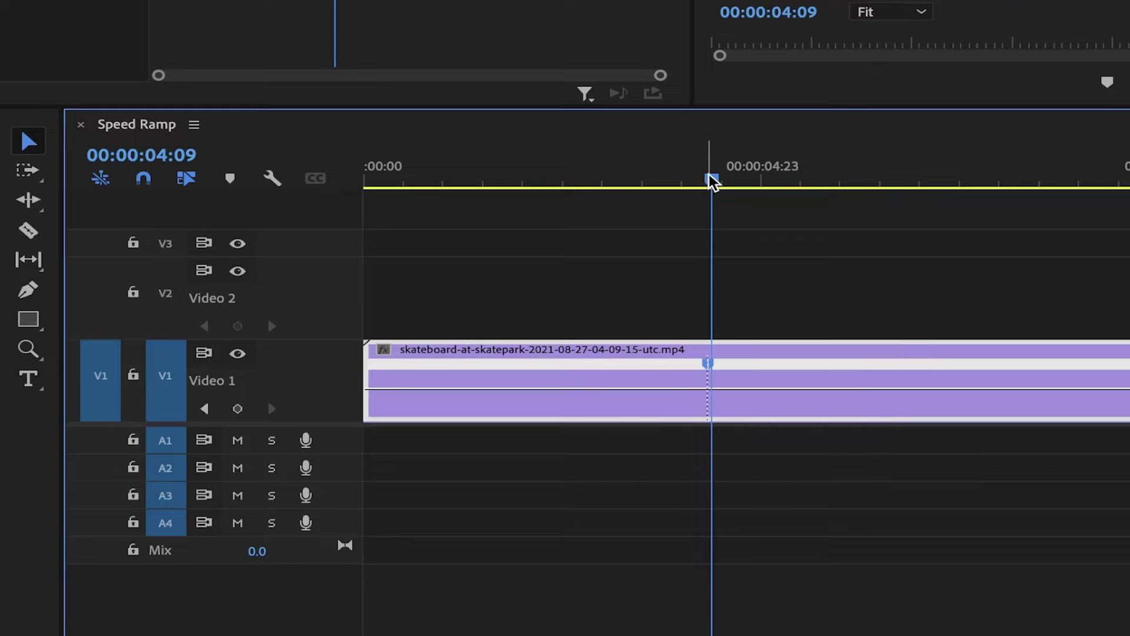
- Speed up the section before the speed keyframe and return the playhead to the start of the sequence
{"action": "left_click_drag", "start_coordinate": [711, 183], "coordinate": [646, 235]}
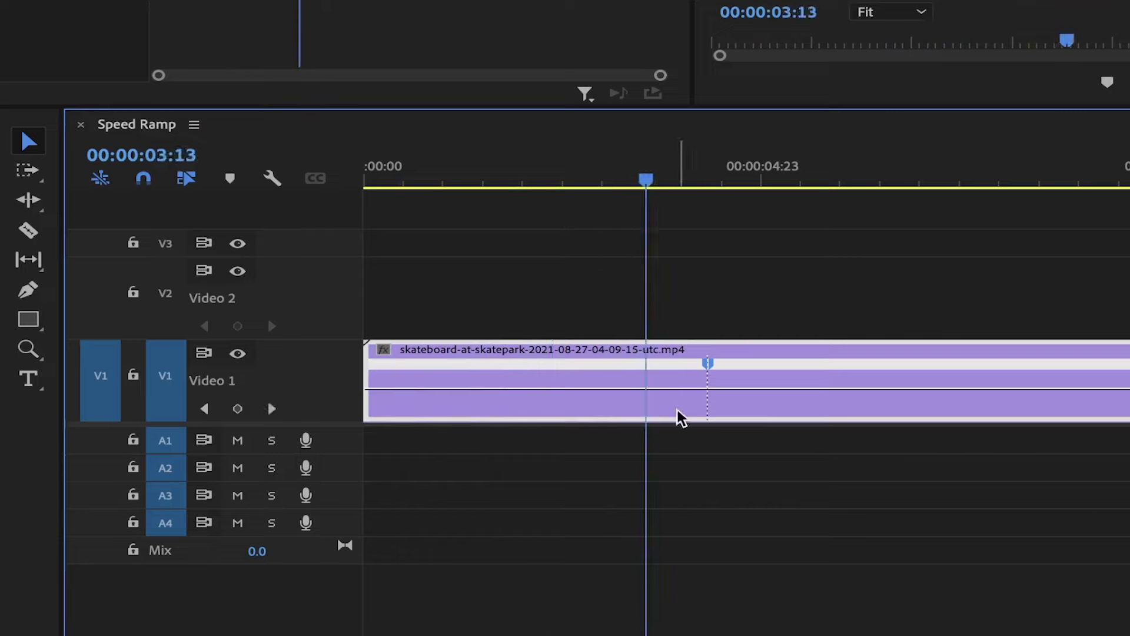
{"action": "left_click_drag", "start_coordinate": [588, 389], "coordinate": [589, 353]}
{"action": "left_click_drag", "start_coordinate": [406, 171], "coordinate": [353, 172]}
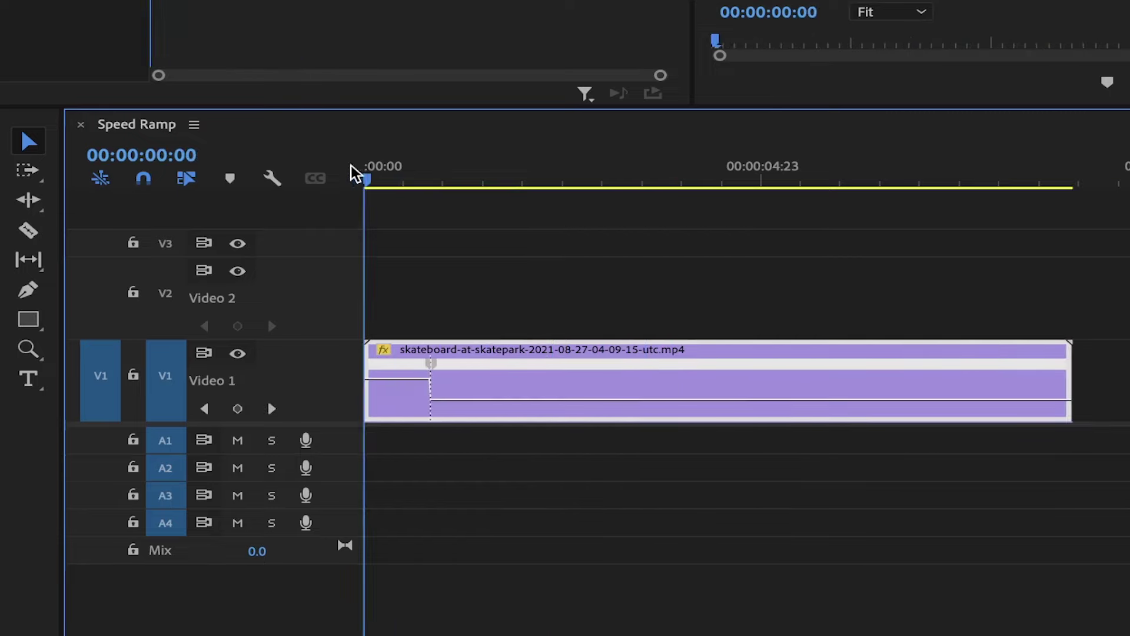
- Smooth the split speed keyframe's transition into an S-shaped curve using its Bezier handle
{"action": "key", "text": "equal"}
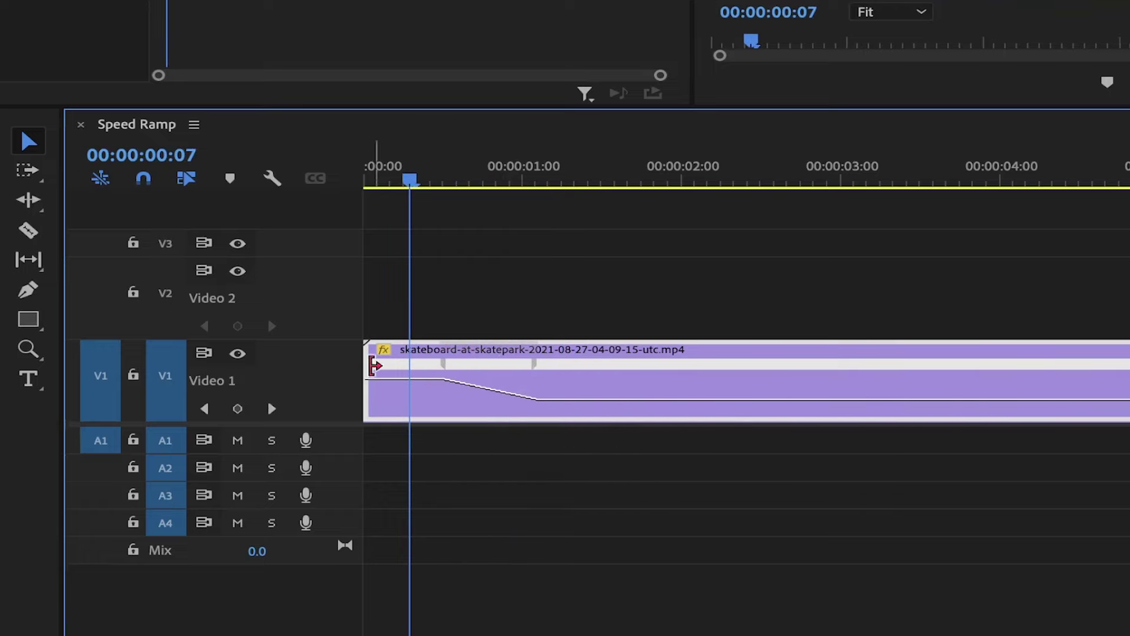
{"action": "left_click", "coordinate": [534, 368]}
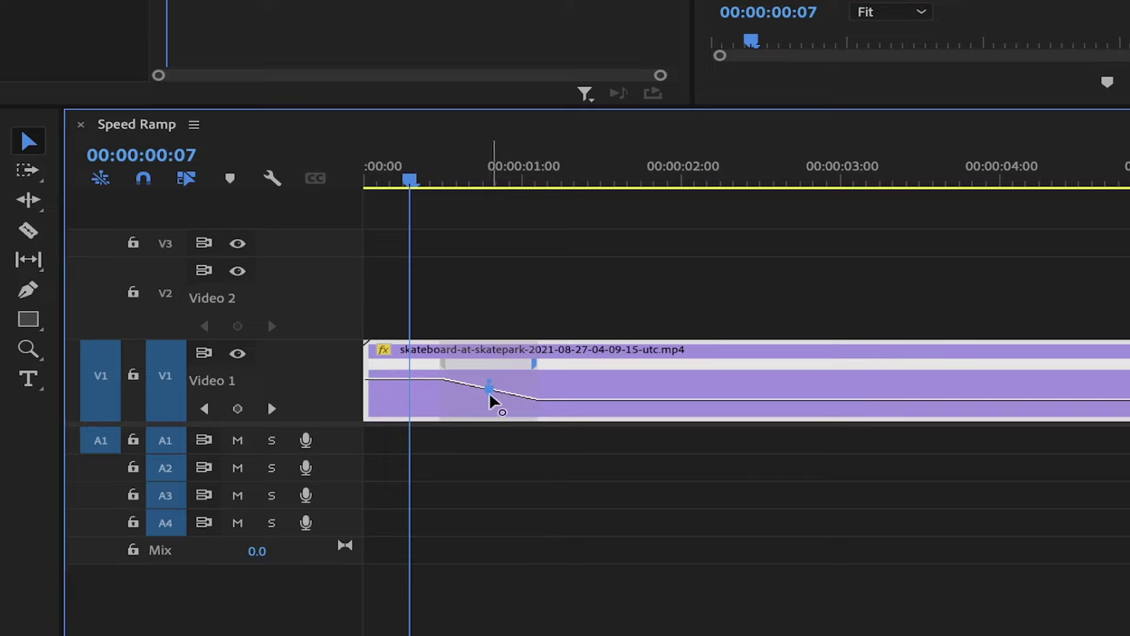
{"action": "left_click_drag", "start_coordinate": [491, 391], "coordinate": [412, 434]}
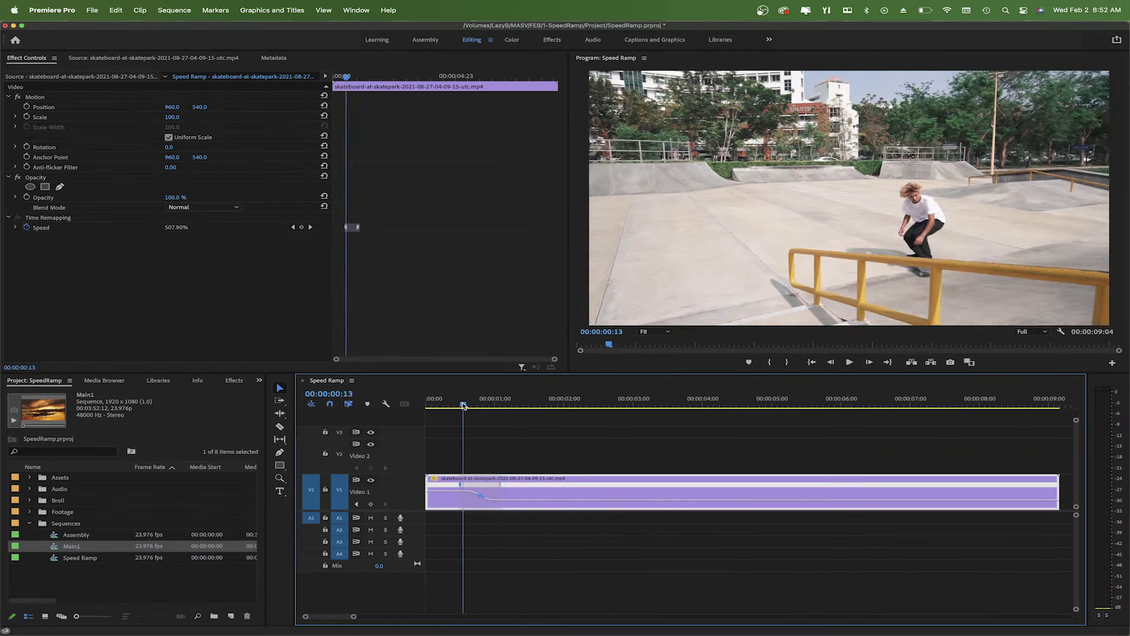
- Add a second speed keyframe at about 00:00:04:03 and split it into a gradual ramp
{"action": "left_click_drag", "start_coordinate": [416, 181], "coordinate": [869, 184]}
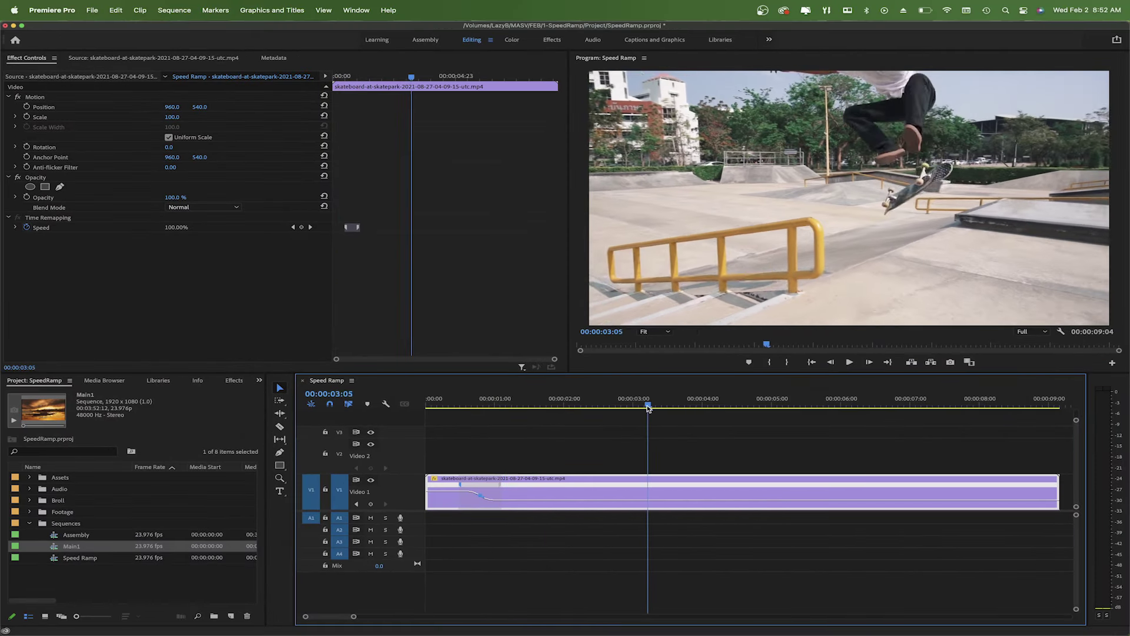
{"action": "left_click_drag", "start_coordinate": [649, 407], "coordinate": [714, 405]}
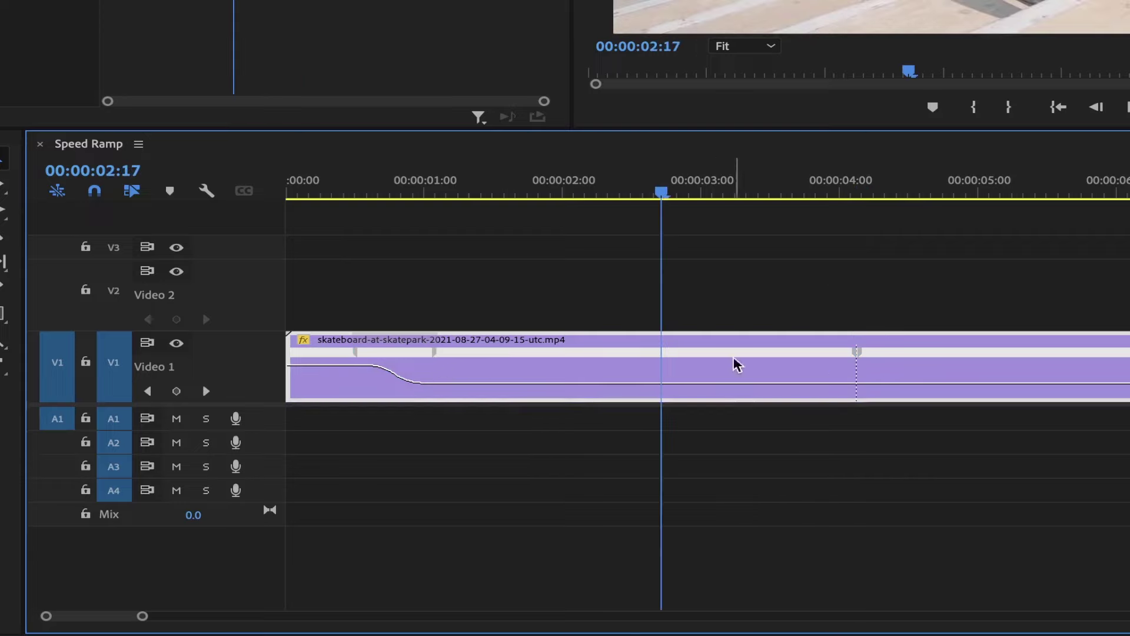
{"action": "left_click_drag", "start_coordinate": [738, 364], "coordinate": [867, 386]}
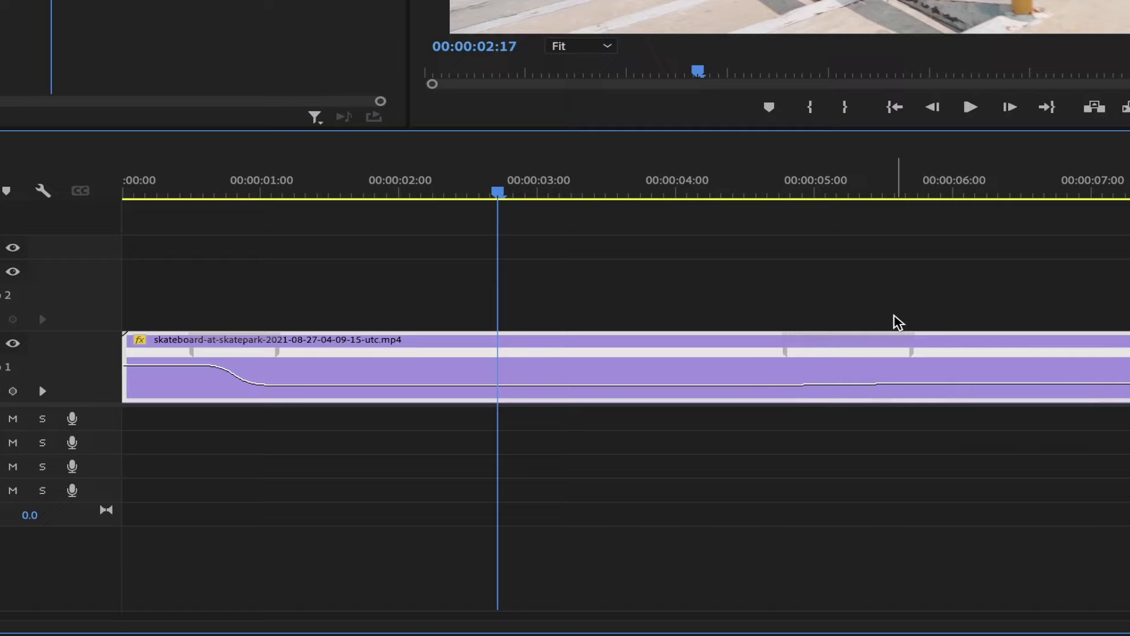
- Speed up the final section of the clip after the second speed keyframe
{"action": "left_click", "coordinate": [651, 177]}
{"action": "left_click", "coordinate": [993, 177]}
{"action": "left_click_drag", "start_coordinate": [1017, 391], "coordinate": [1017, 382]}
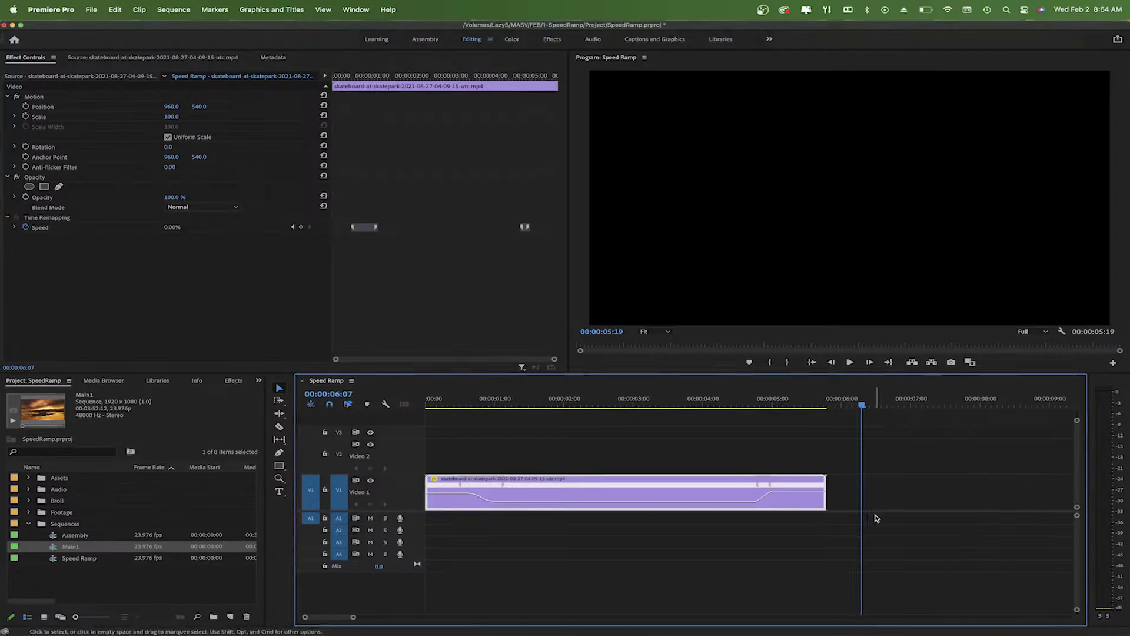
- Widen the second speed ramp and set the slow middle section's speed to about 61%
{"action": "left_click_drag", "start_coordinate": [758, 484], "coordinate": [728, 488]}
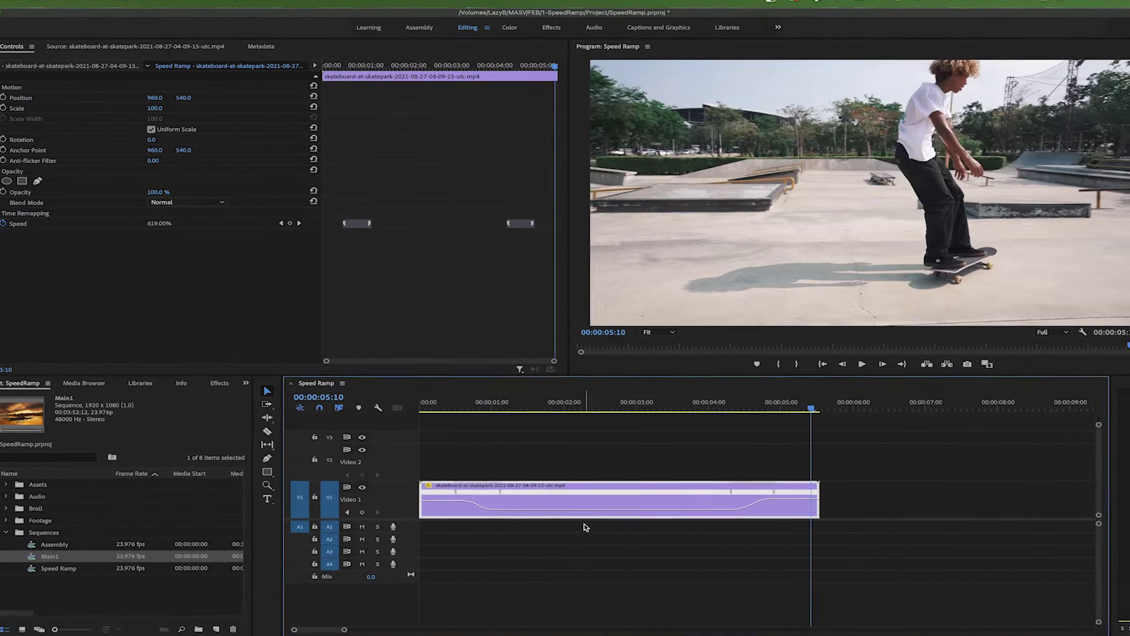
{"action": "left_click_drag", "start_coordinate": [528, 504], "coordinate": [506, 500]}
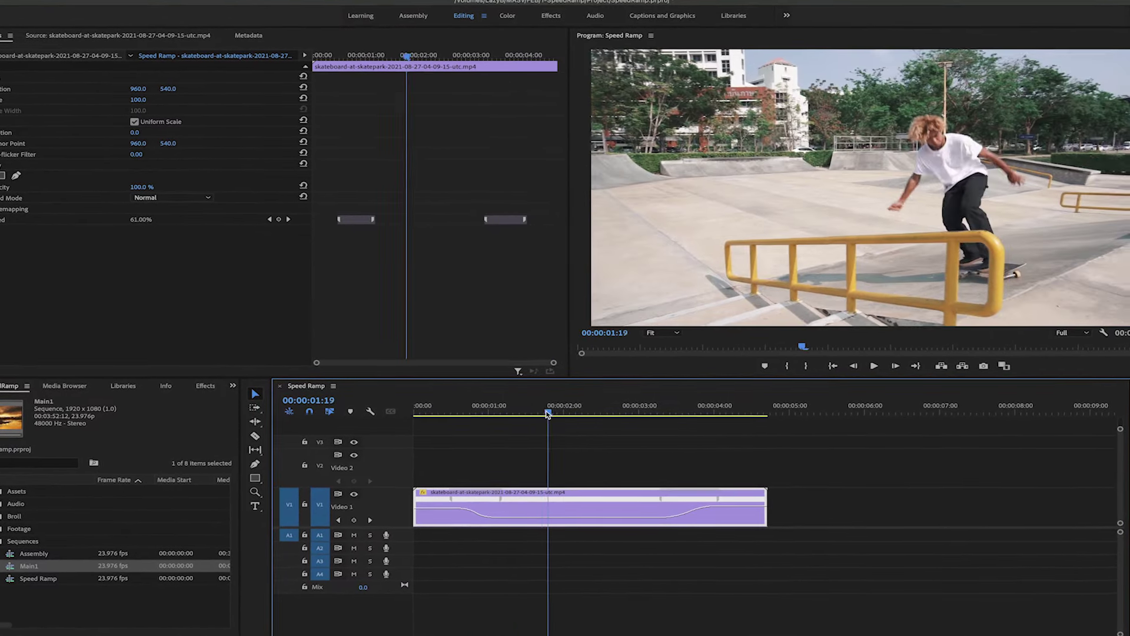
{"action": "left_click_drag", "start_coordinate": [501, 497], "coordinate": [492, 501]}
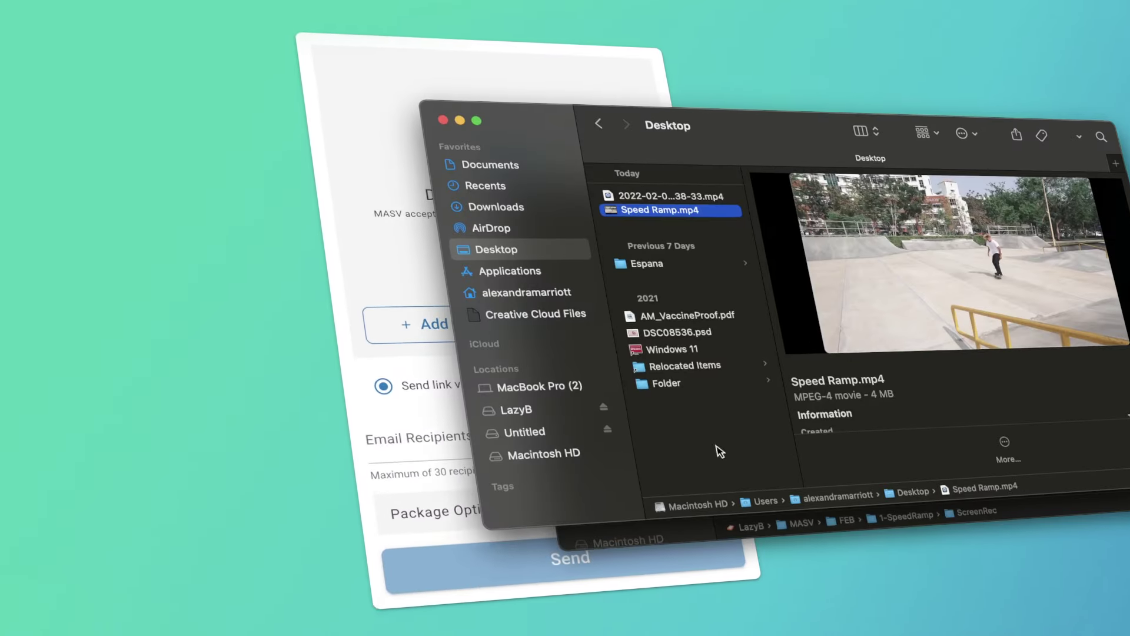
- Switch to MASV, add Speed Ramp.mp4 to the upload, and send the package named Reviews to the e-mail recipients
{"action": "left_click_drag", "start_coordinate": [653, 209], "coordinate": [323, 121]}
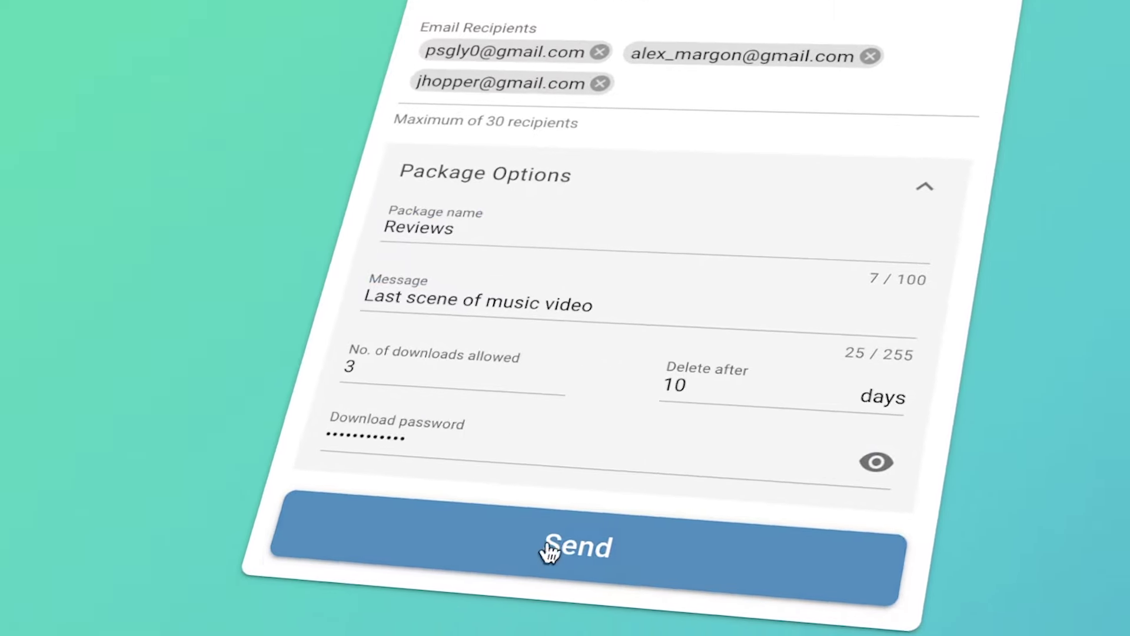
{"action": "left_click", "coordinate": [550, 540]}
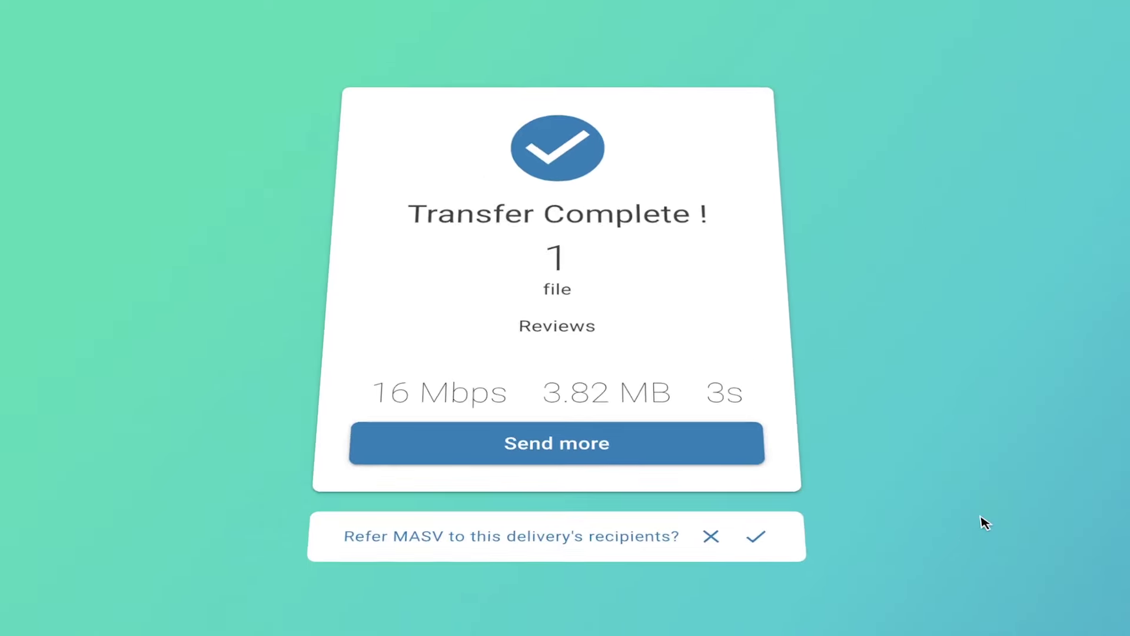